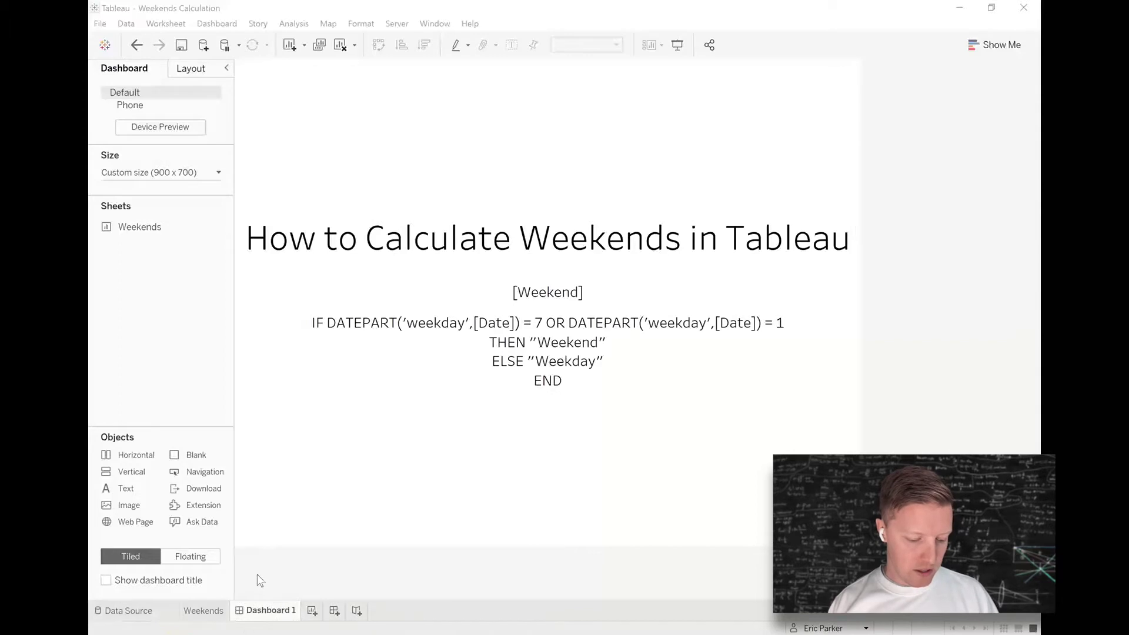
Switch to the Weekends worksheet with the daily Total Sales bar chart.
click(222, 609)
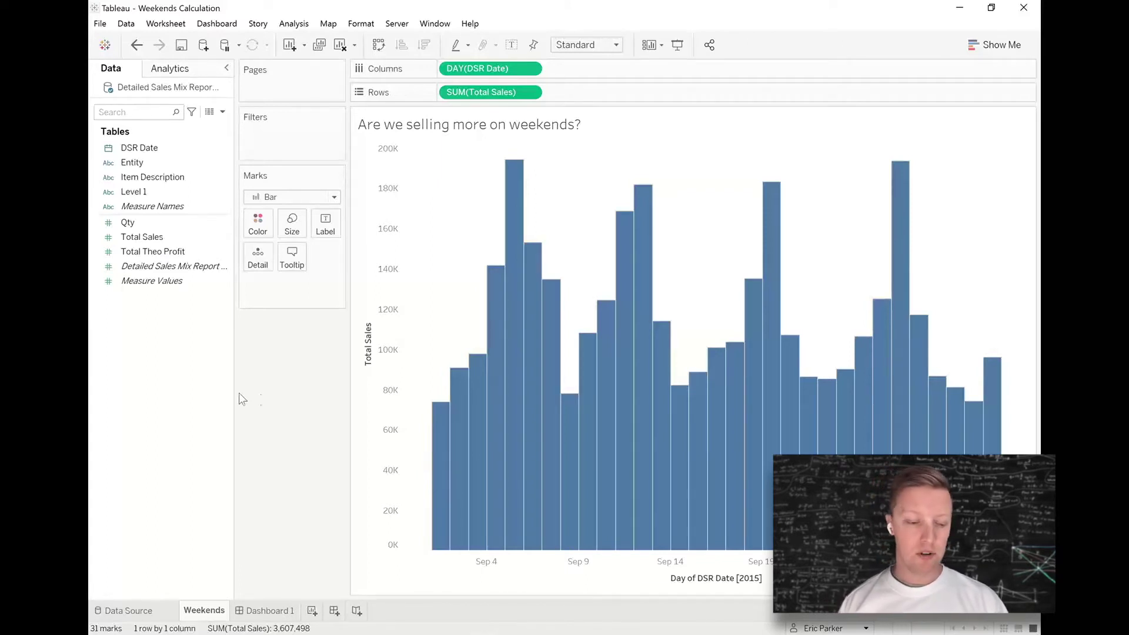
Create a calculated field named Weekend, hide its function reference and center the editor.
right_click(156, 326)
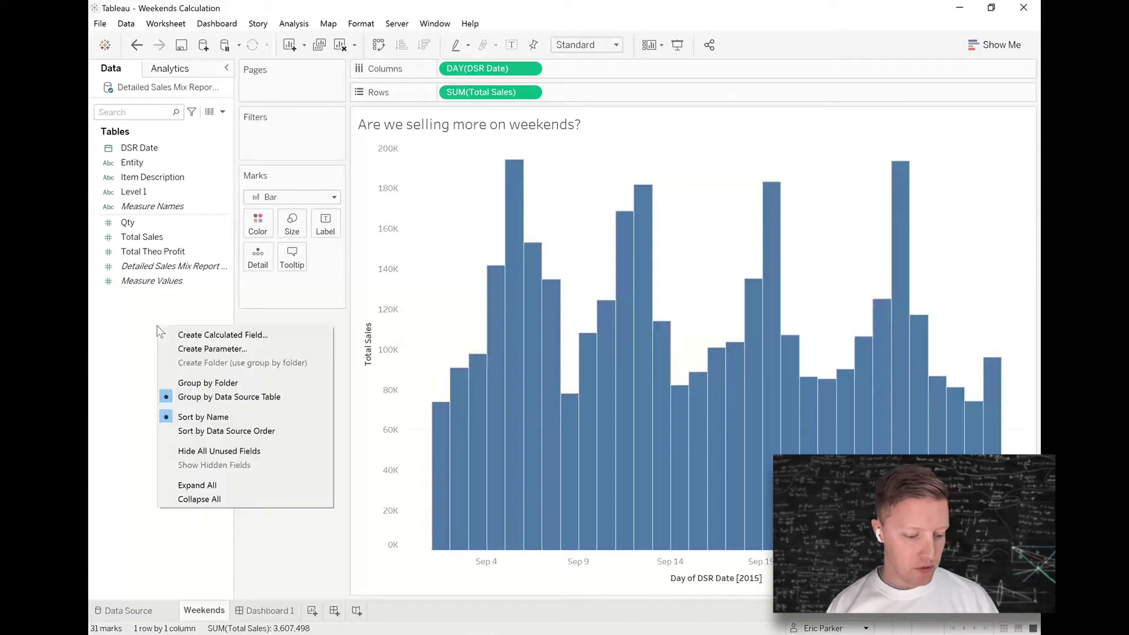
click(234, 336)
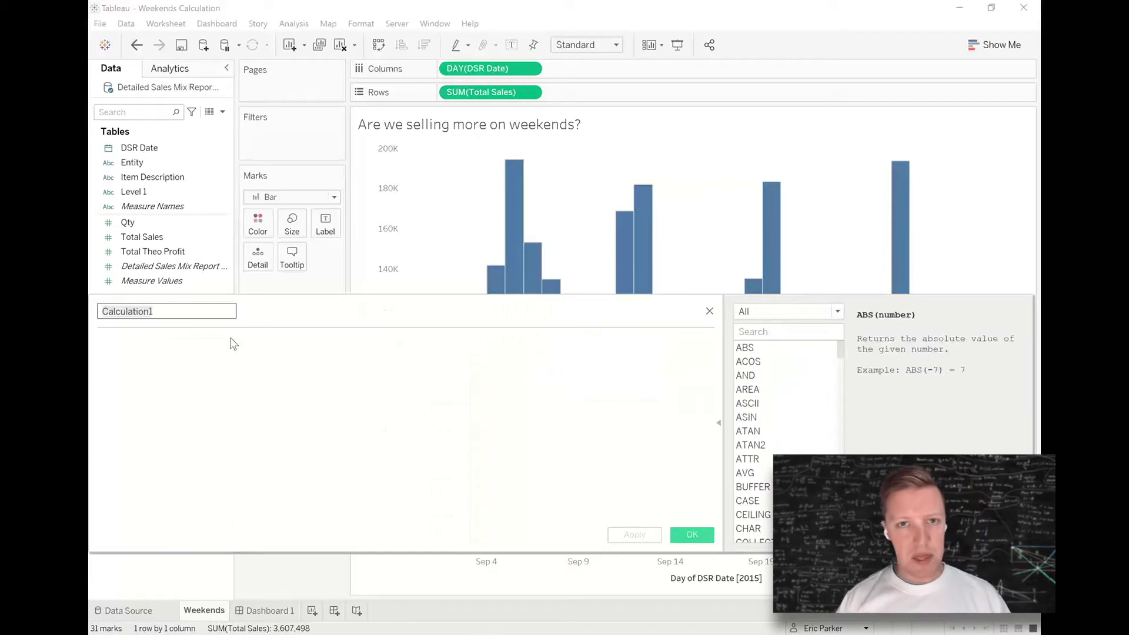
text(Weekend)
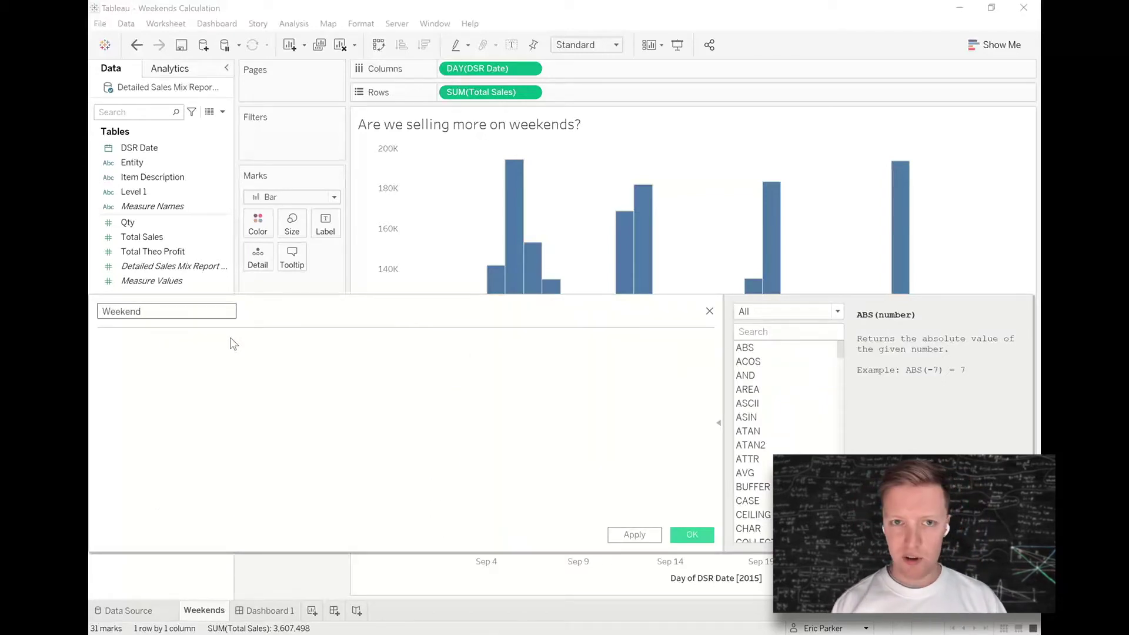
click(720, 428)
drag(557, 310, 679, 304)
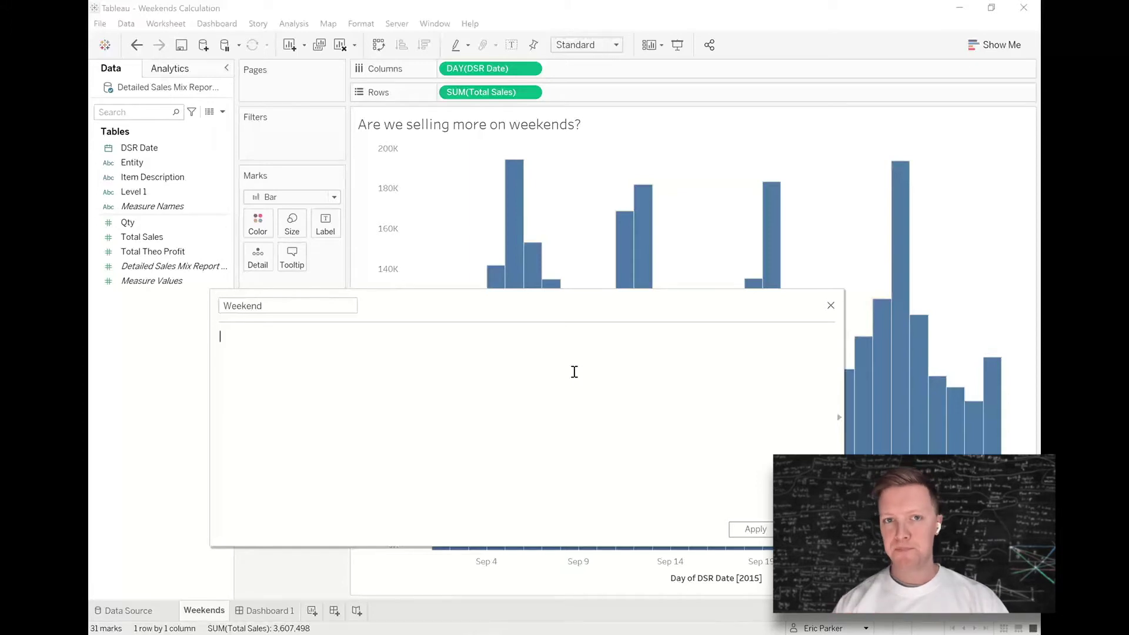
Search the function reference for 'week' and read the ISOWEEKDAY and WEEK descriptions.
click(839, 416)
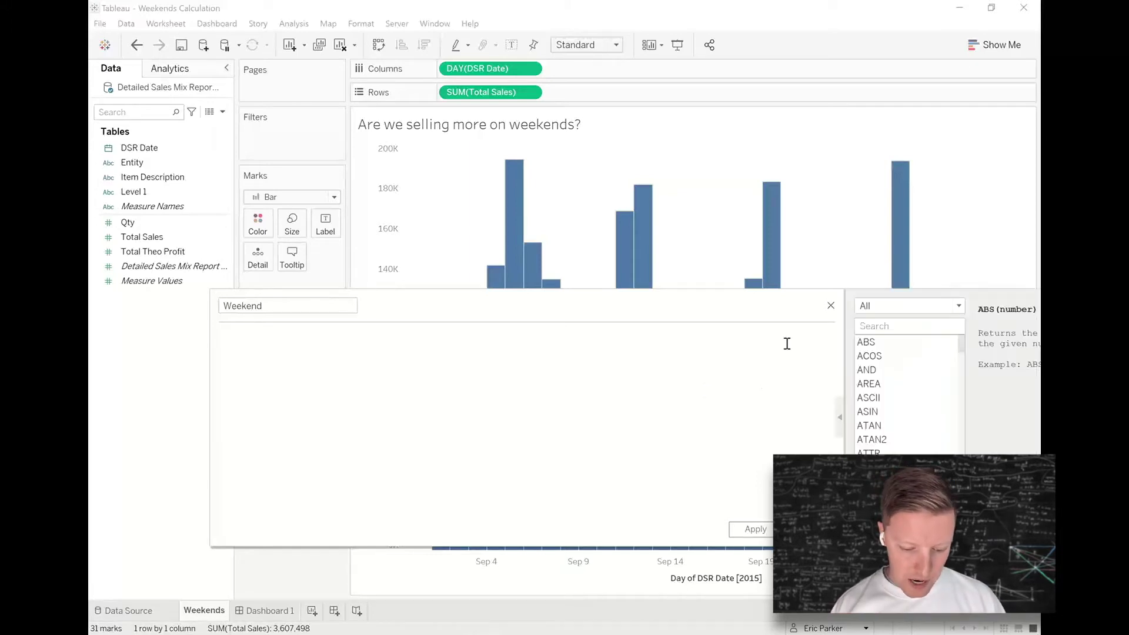
click(827, 322)
text(we)
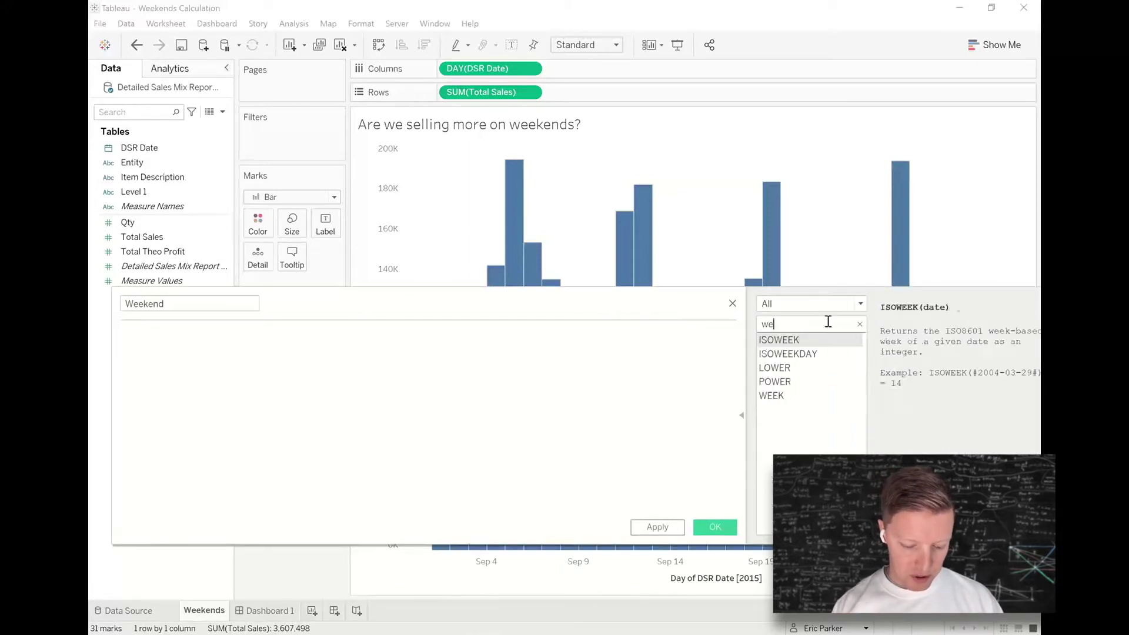
text(ek)
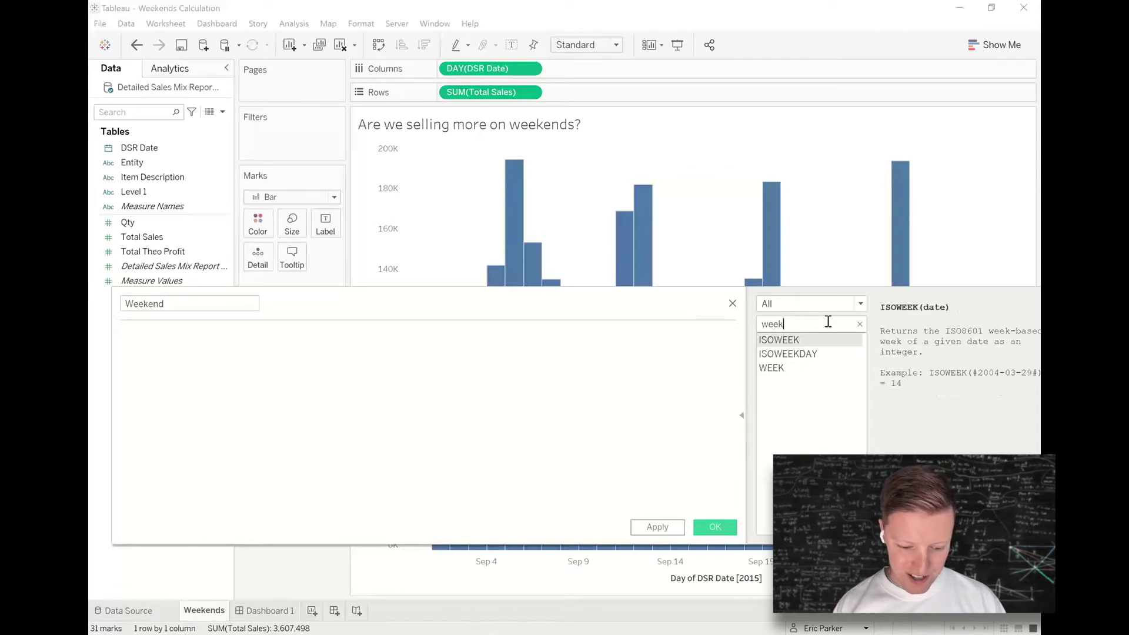
key(Down)
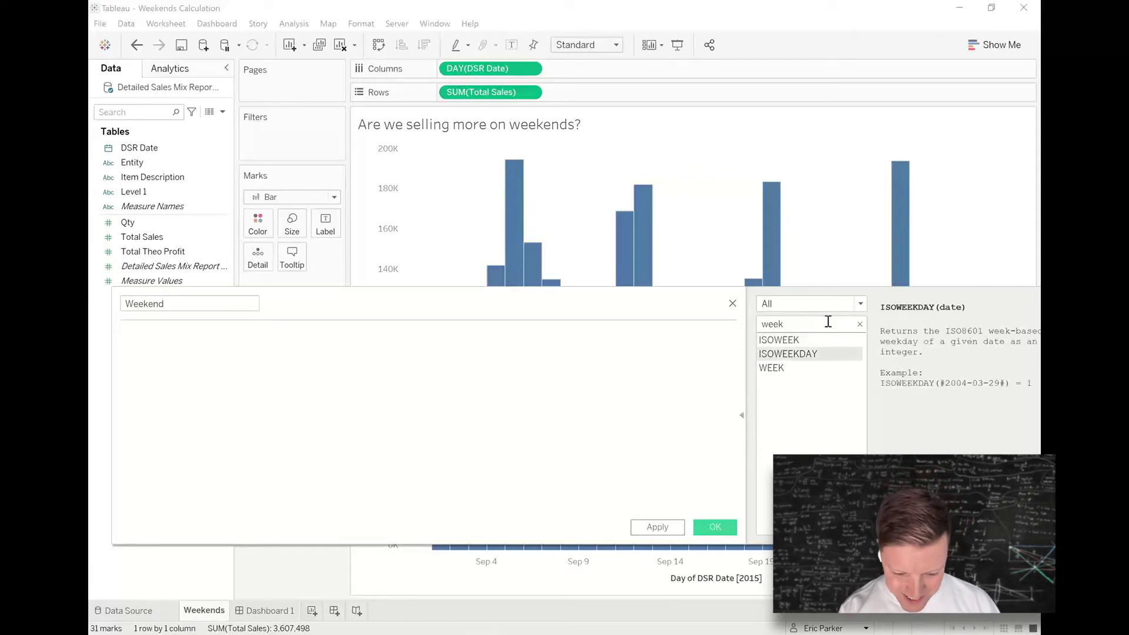
key(Down)
key(Up)
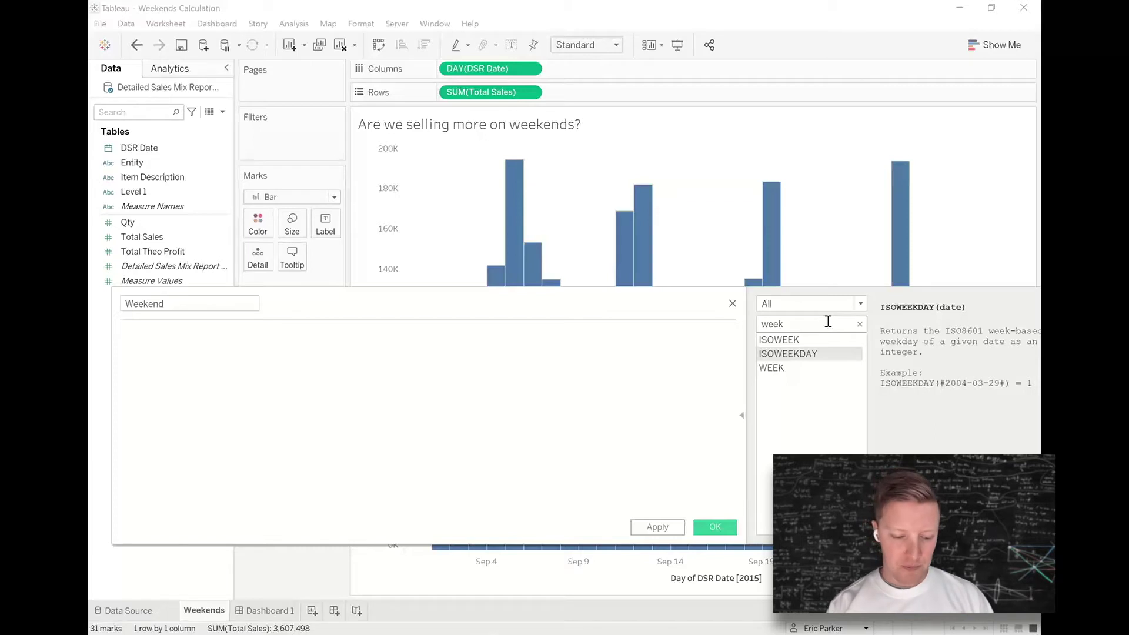
Search for 'datepart' to show its syntax and move the editor fully into view.
key(BackSpace)
key(BackSpace)
key(BackSpace)
key(BackSpace)
text(datepart)
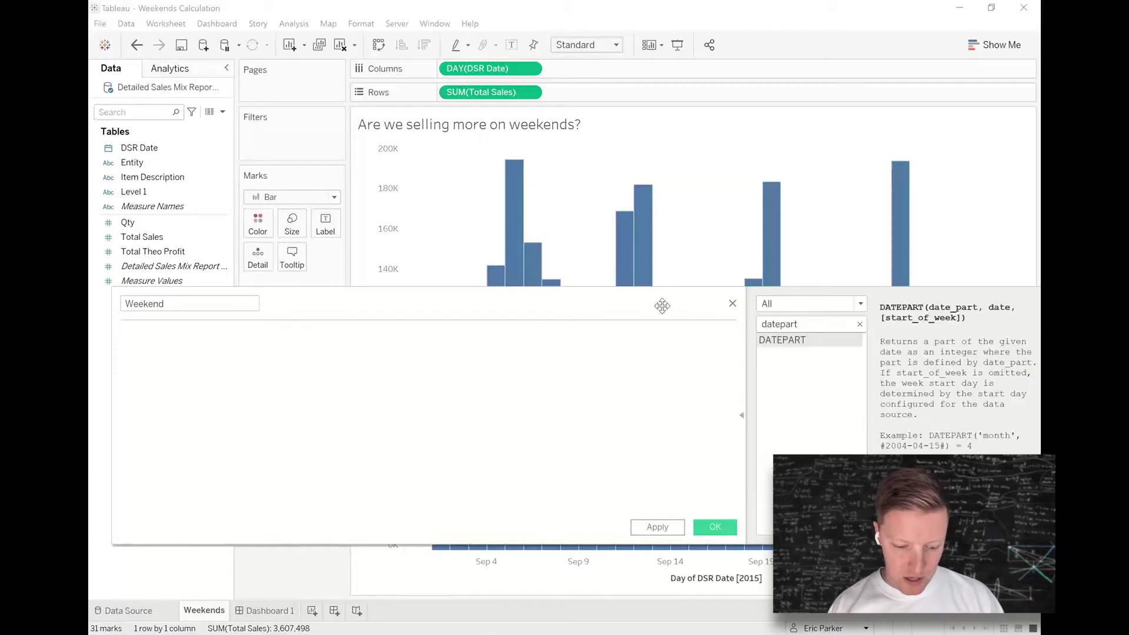
drag(661, 305, 603, 311)
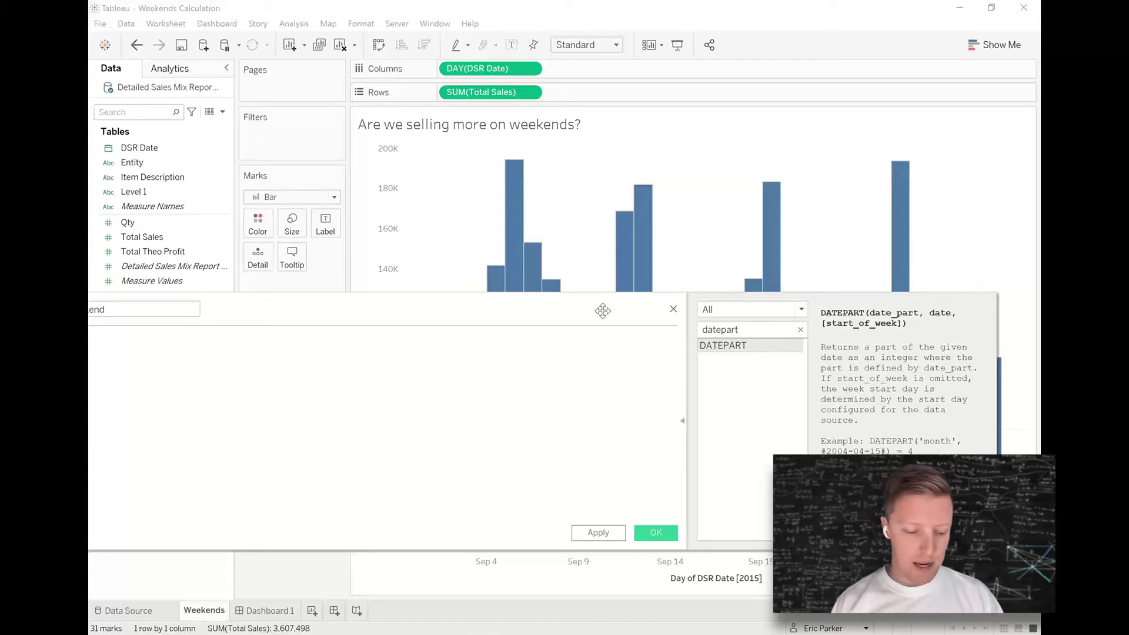
drag(603, 310, 719, 293)
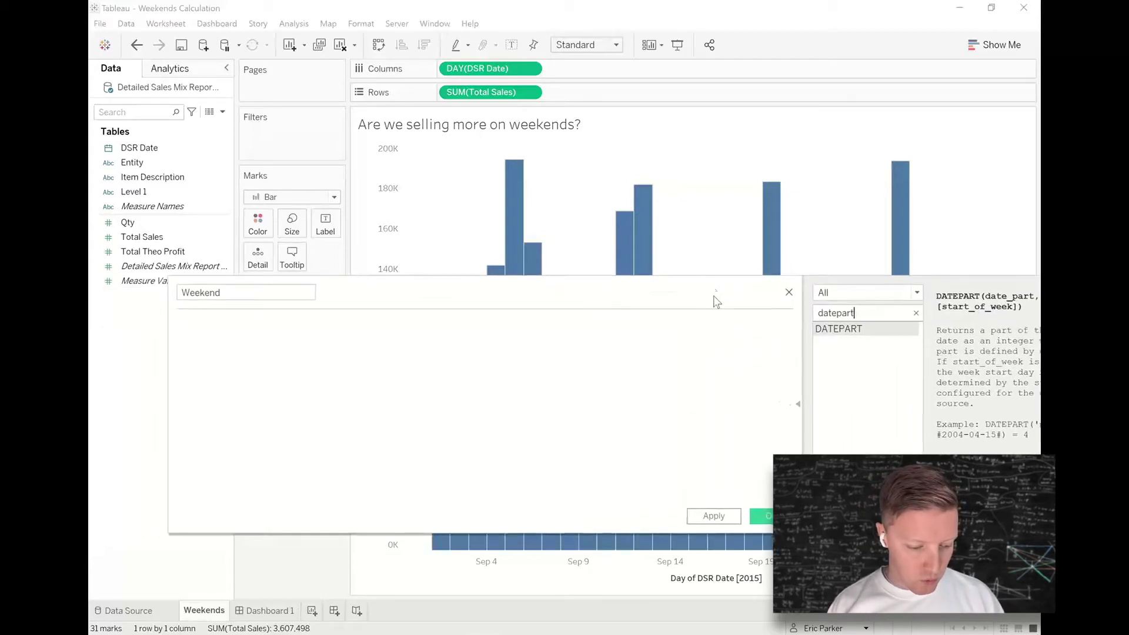
click(560, 370)
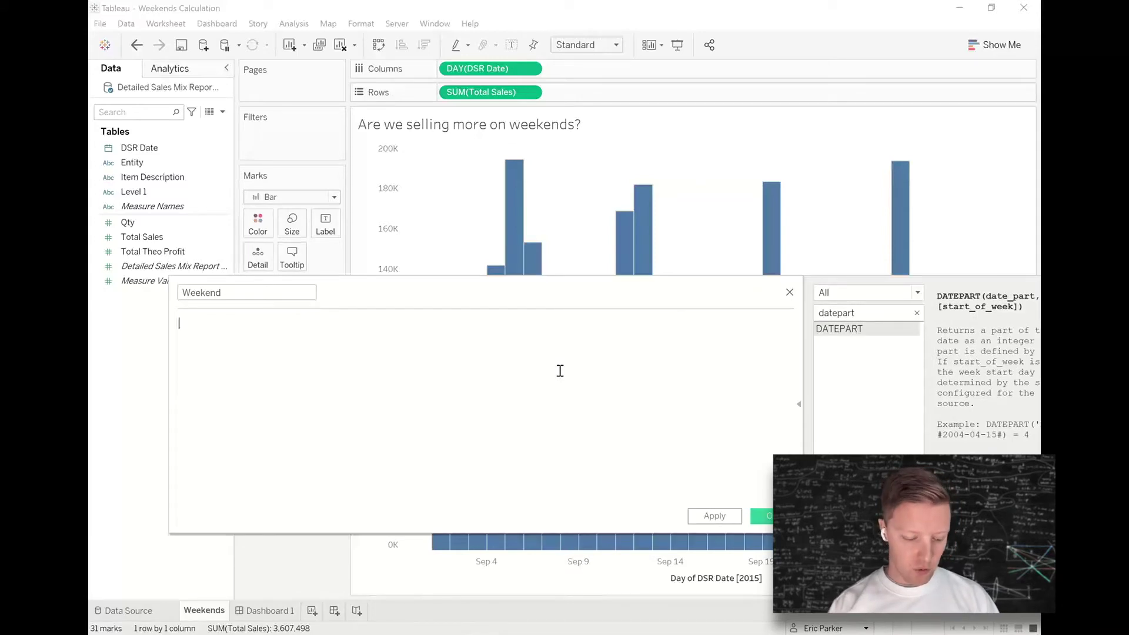
Write the condition IF DATEPART('weekday',[DSR Date]) = 1 OR DATEPART('weekday',[DSR Date]) = 7.
text(IF DATEPART)
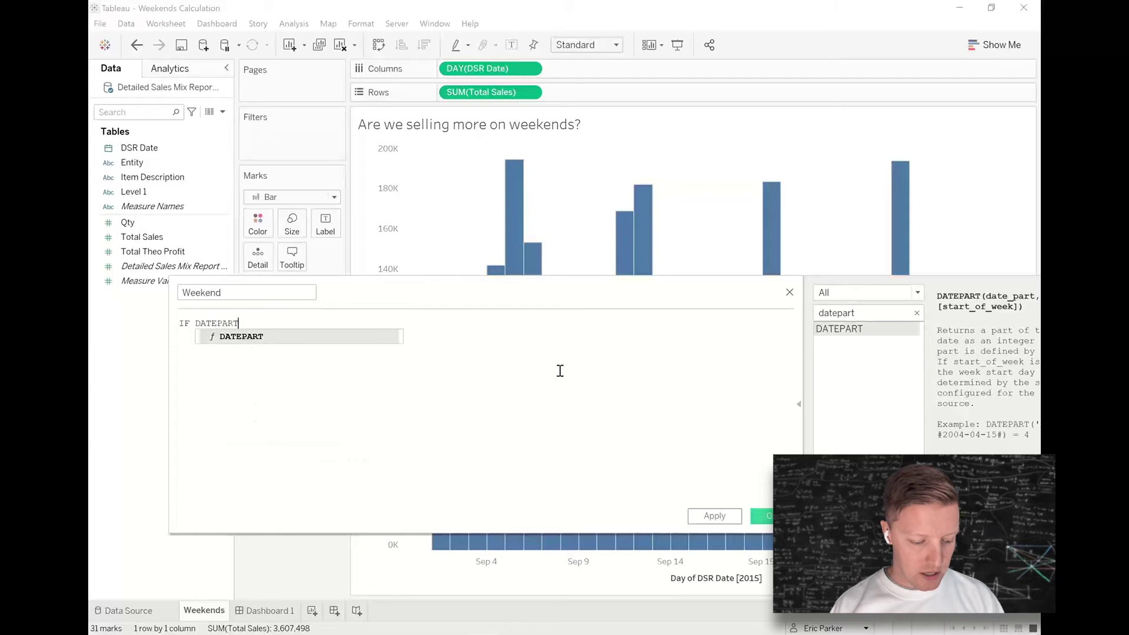
key(Escape)
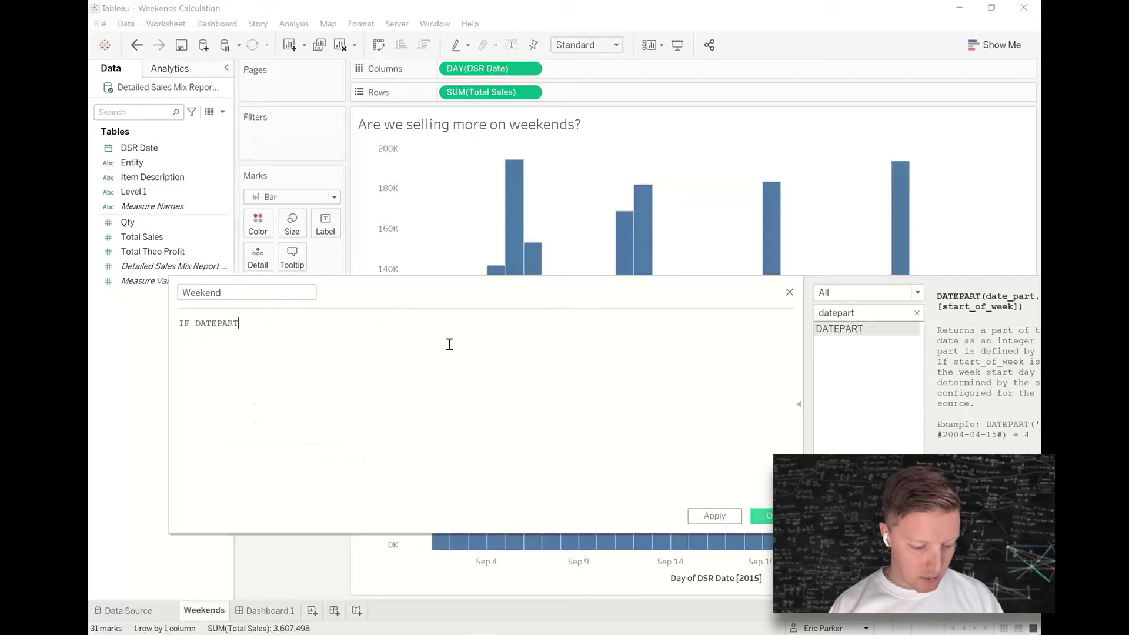
scroll(371, 337, up, 3)
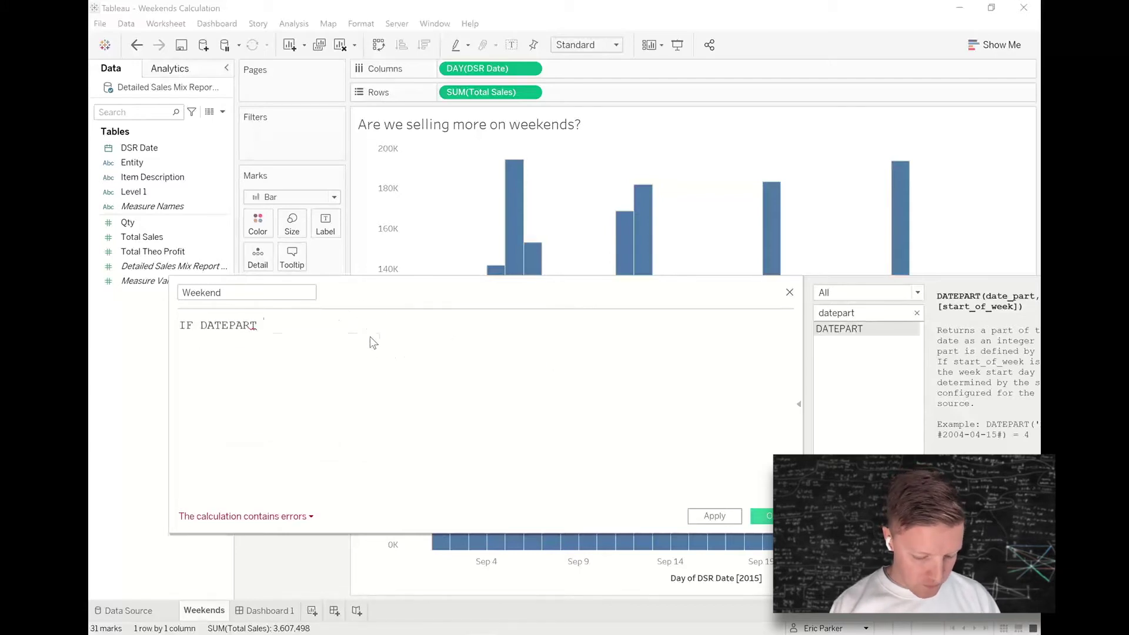
text(('weekday',)
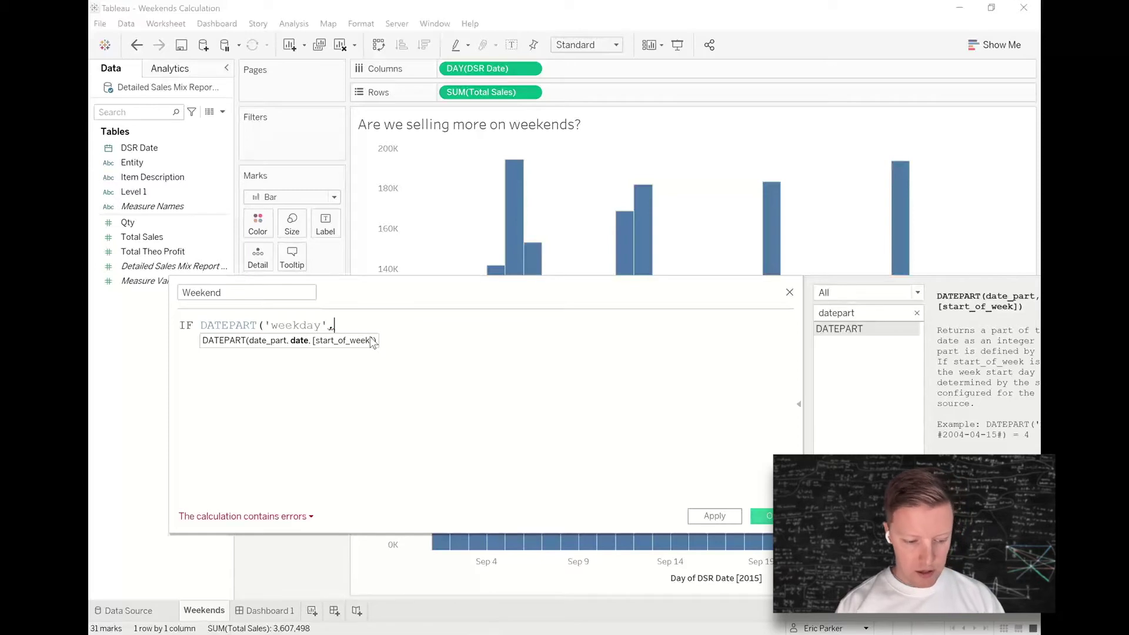
text(dsr)
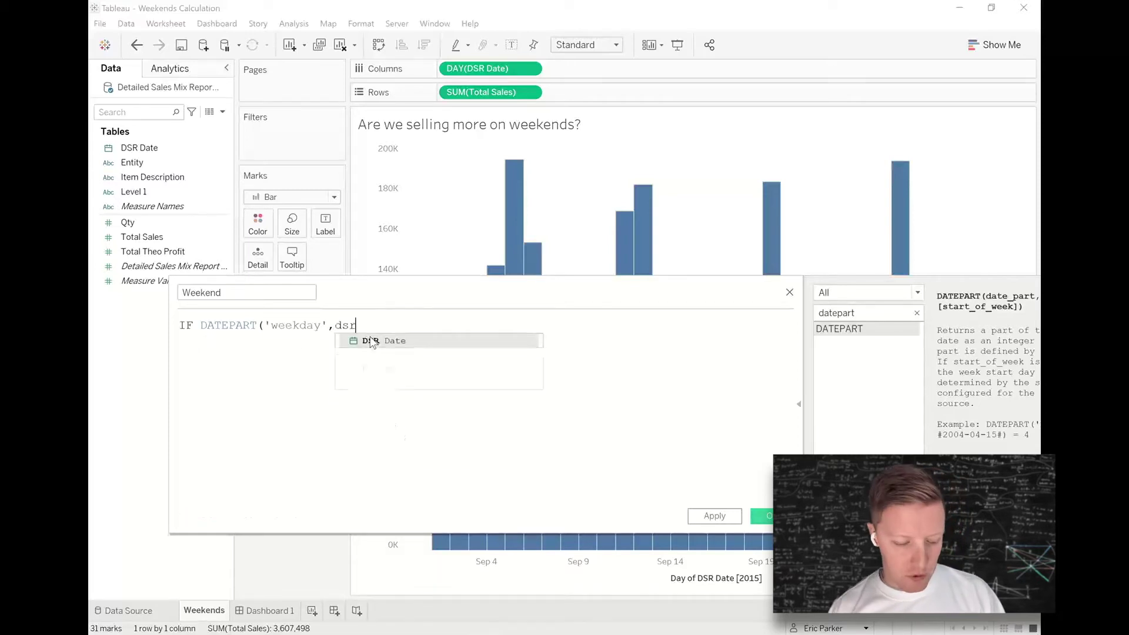
key(Return)
text())
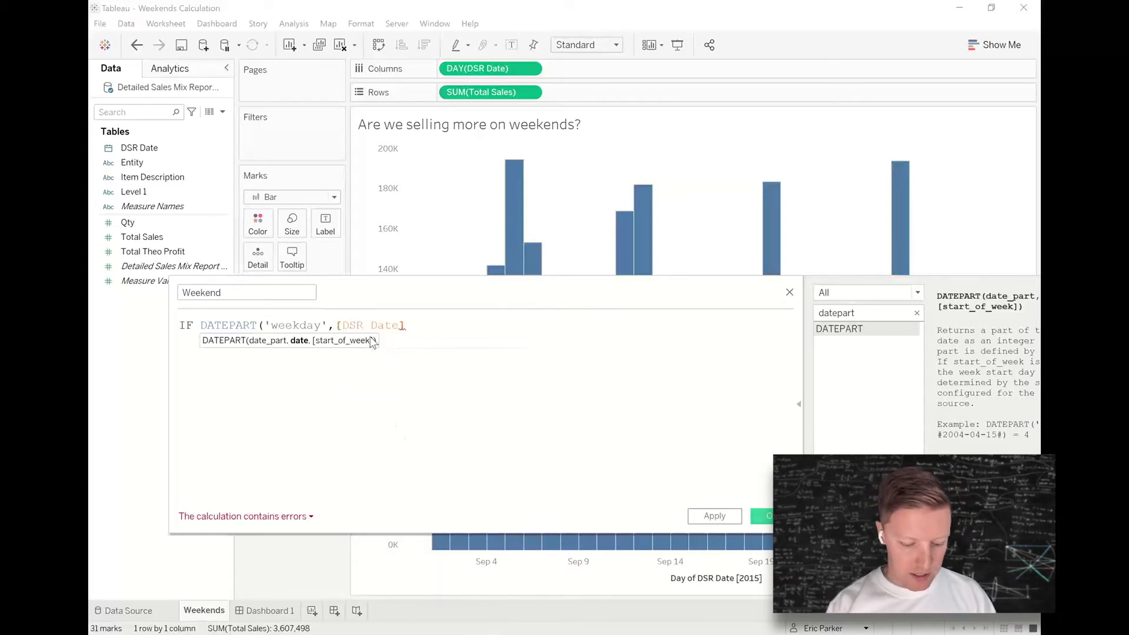
text( = 1)
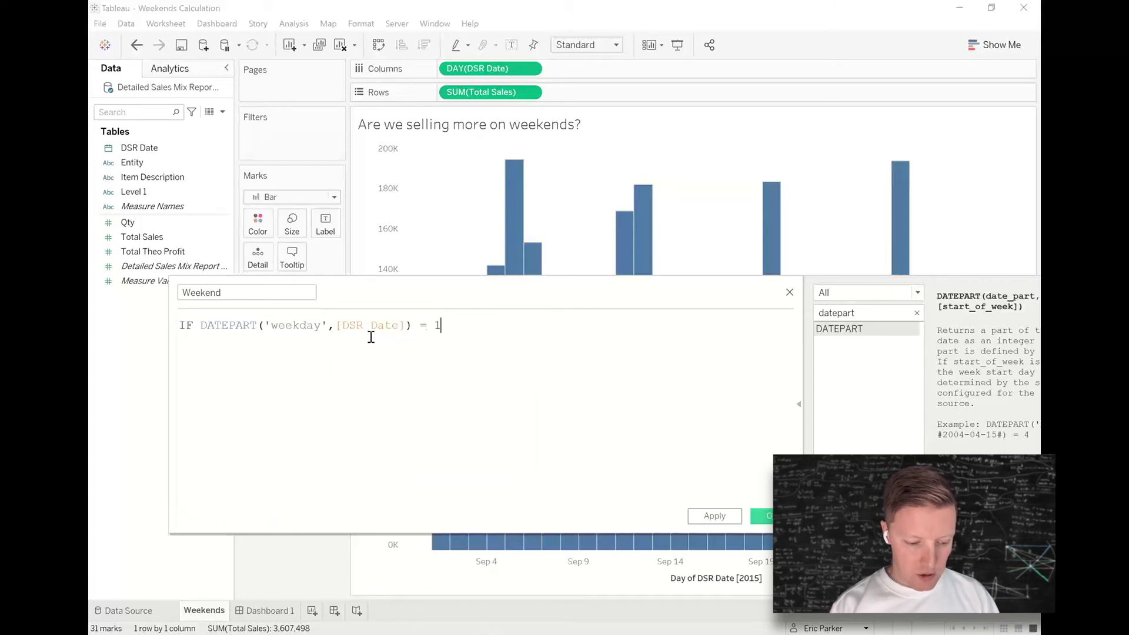
text( OR)
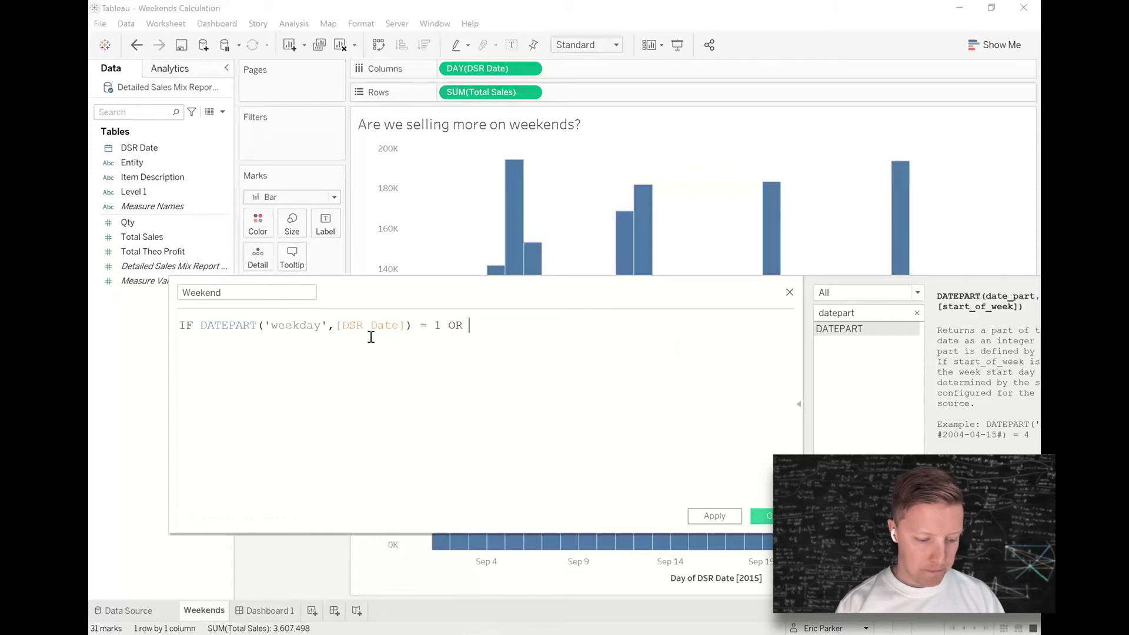
text( DATEPART('weekday',)
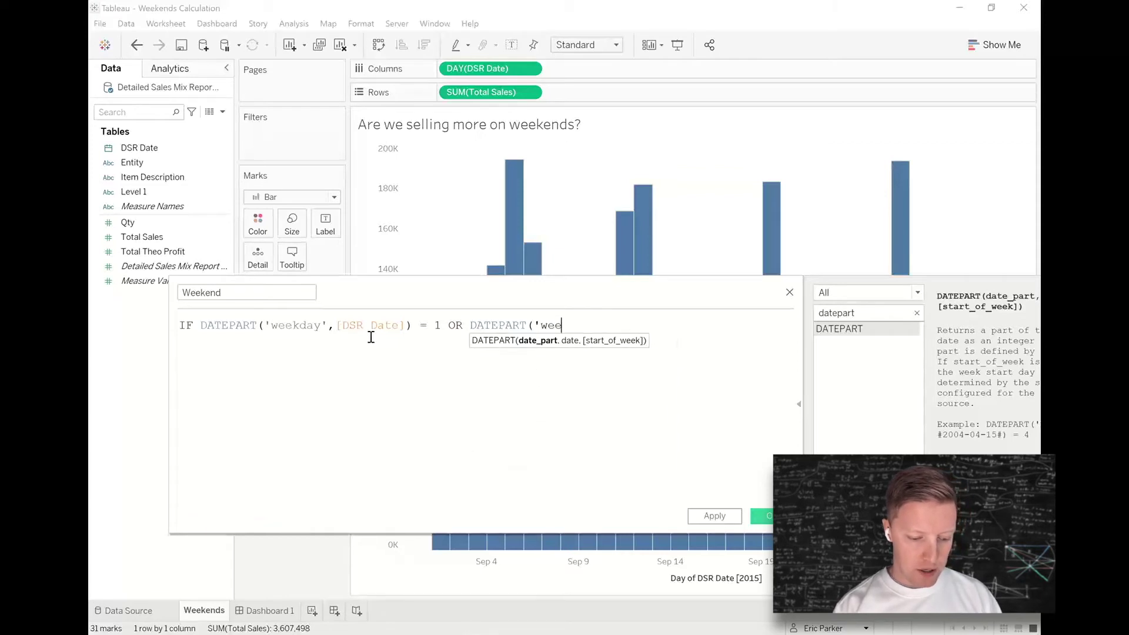
text([DSR Date])
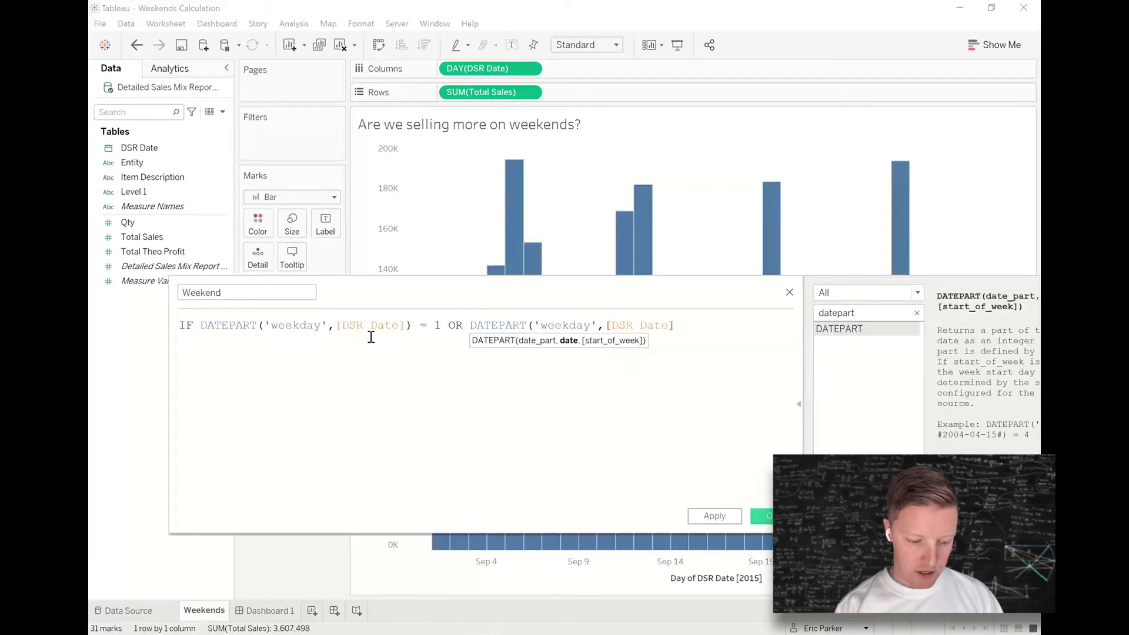
text() = 7)
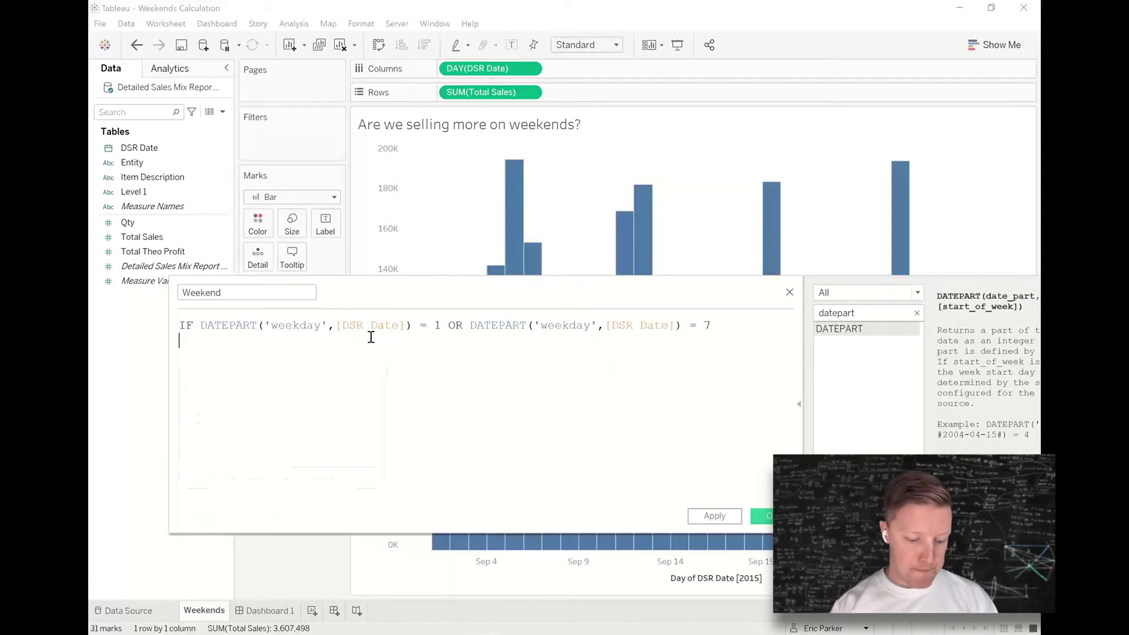
Finish the formula with THEN "Weekend", ELSE "Weekday" and END lines.
key(Return)
text(THEN "Weekend")
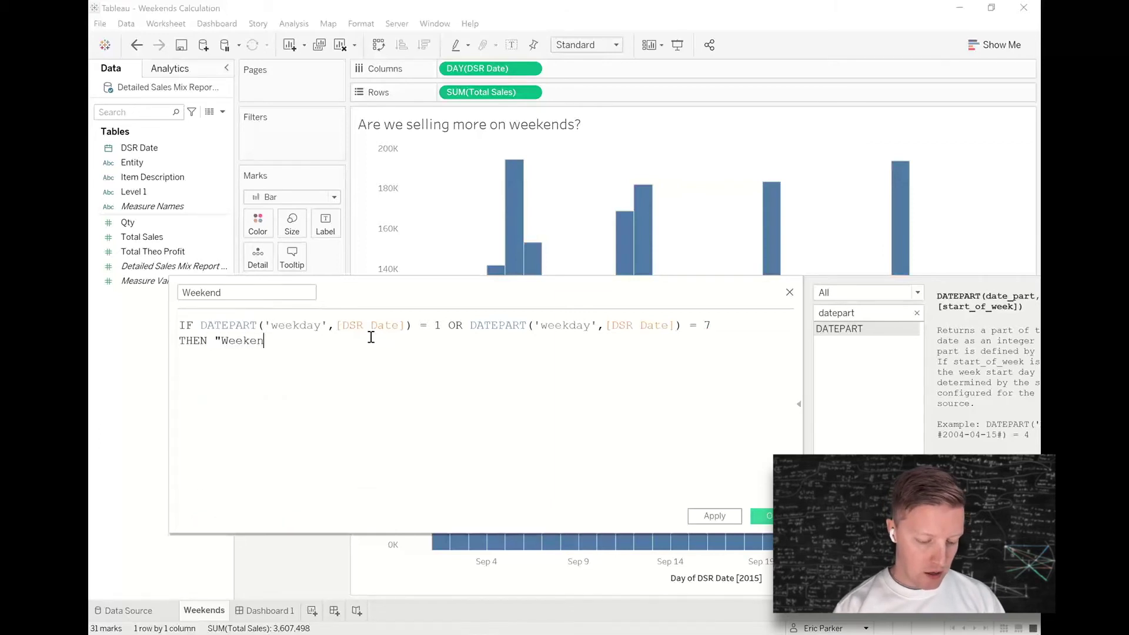
key(Return)
text(ELSE "Weekday")
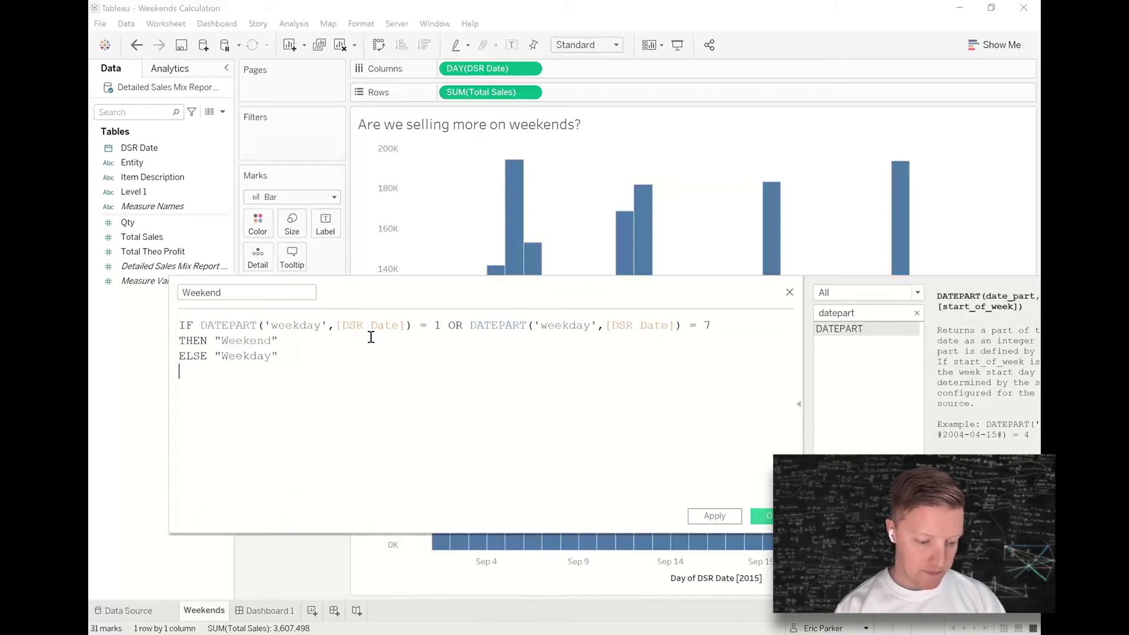
key(Return)
text(END)
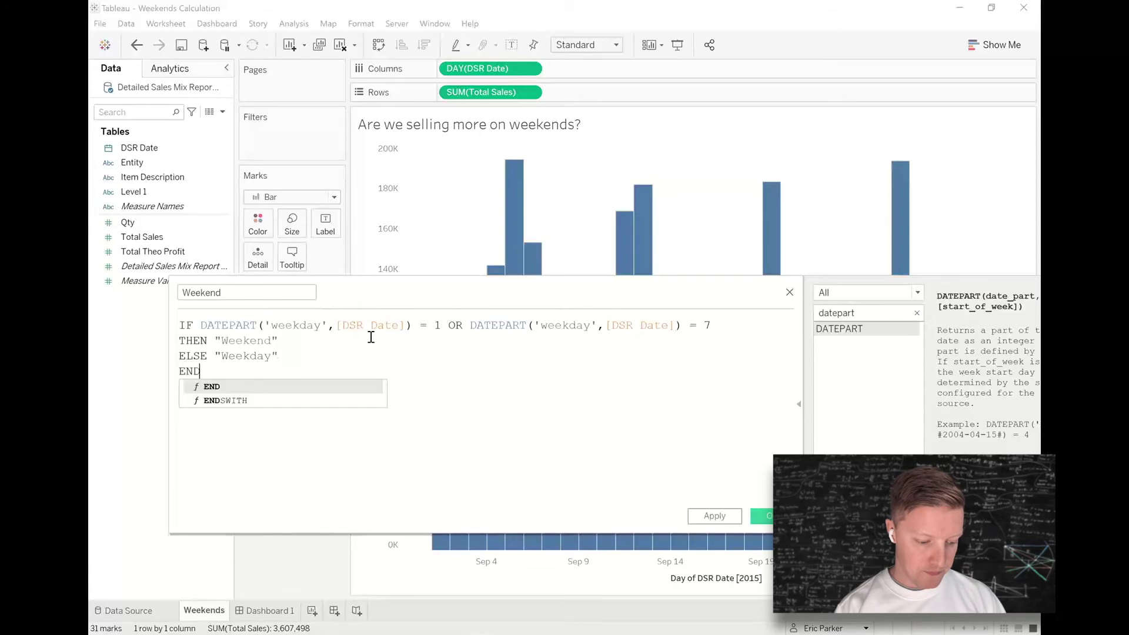
key(Escape)
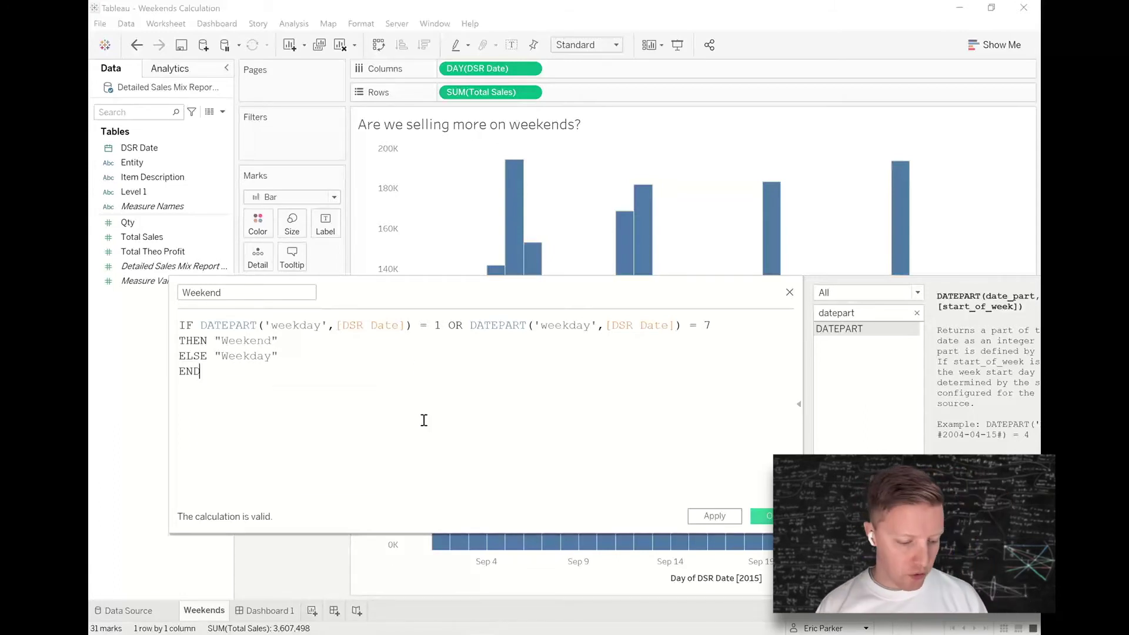
drag(234, 331, 228, 370)
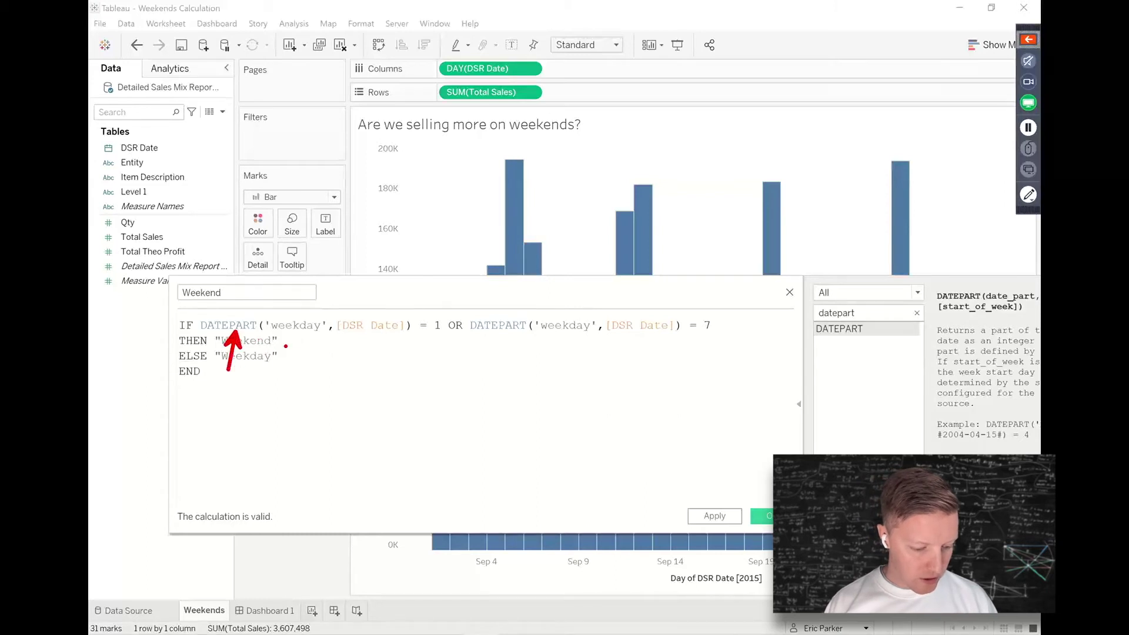
drag(300, 332, 300, 374)
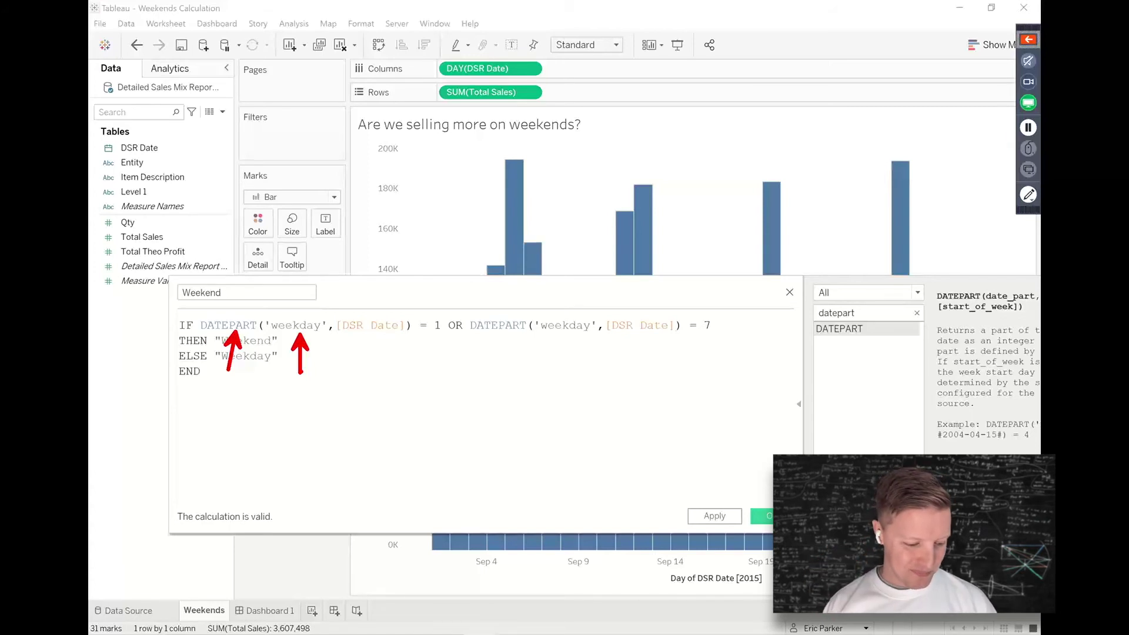
key(Escape)
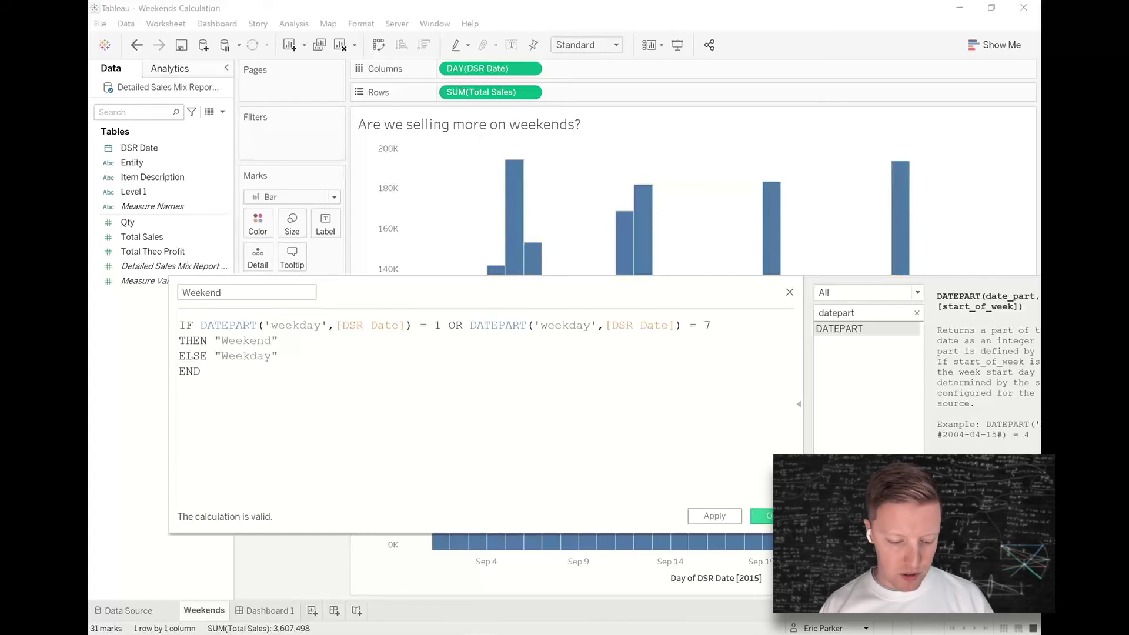
Save the Weekend field, color the bars by it using Tableau 20, with Weekday set to gray.
click(764, 515)
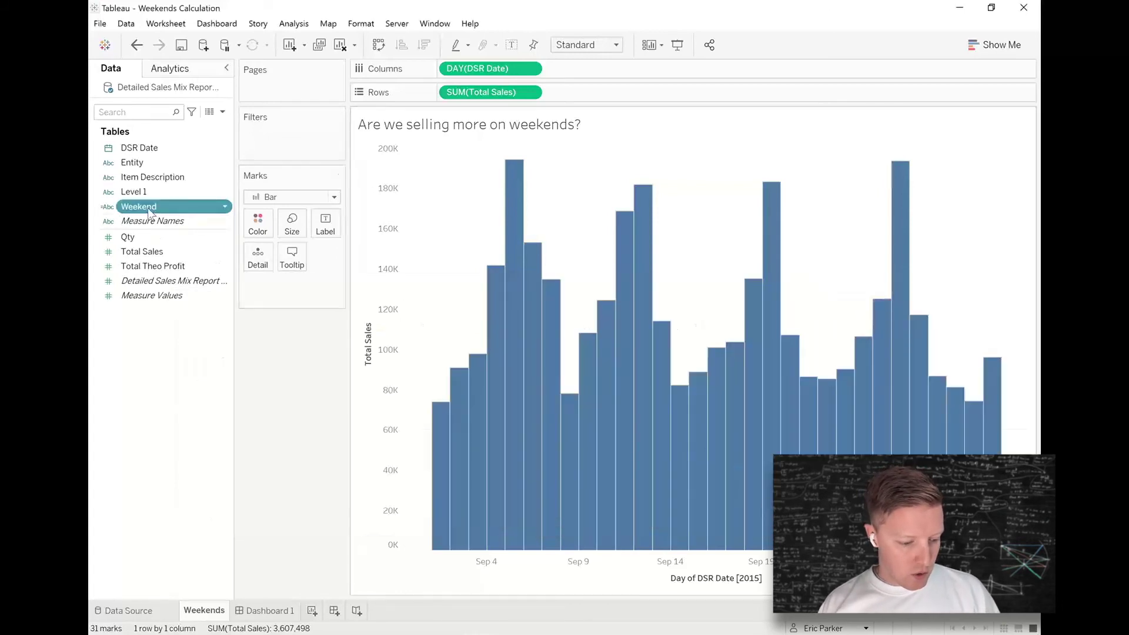
drag(147, 210, 260, 230)
click(257, 223)
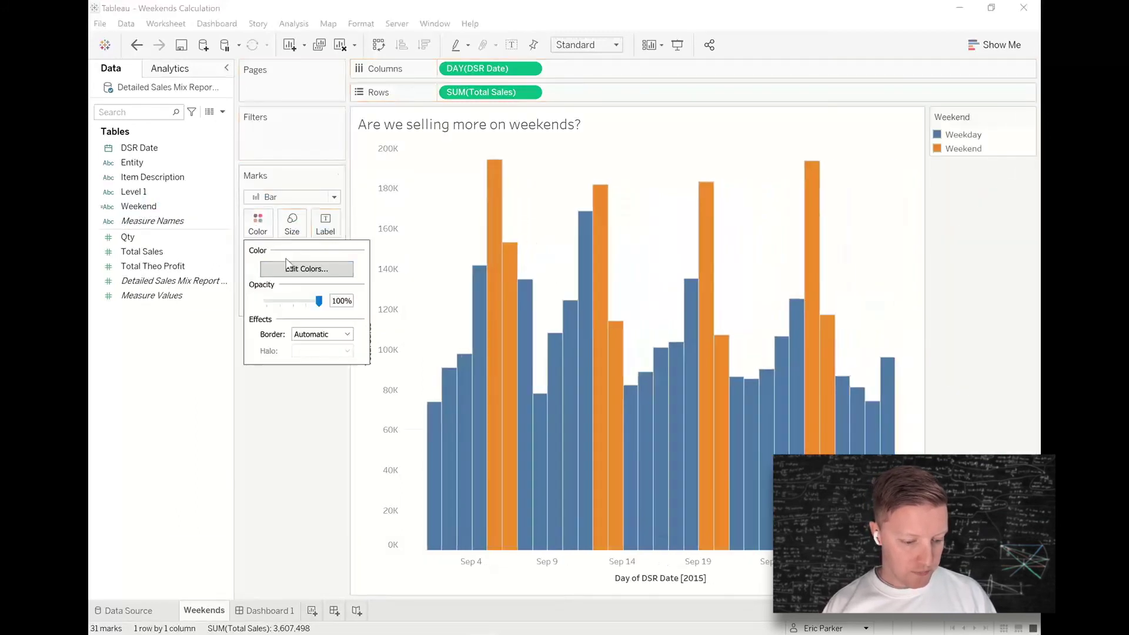
click(306, 268)
click(412, 219)
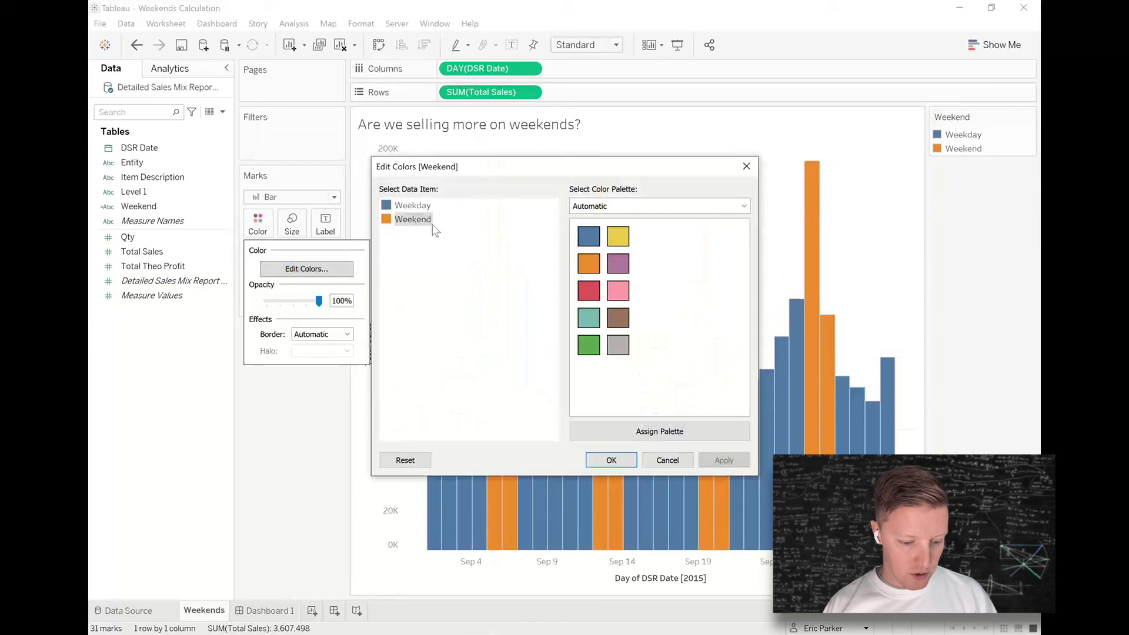
click(636, 206)
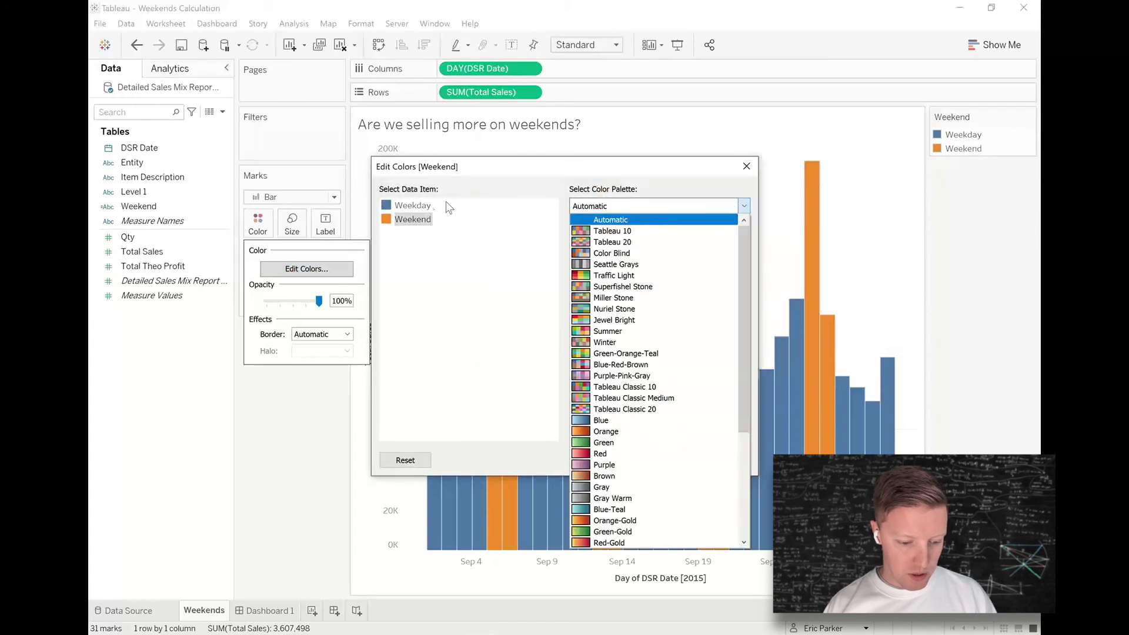
click(416, 205)
click(616, 208)
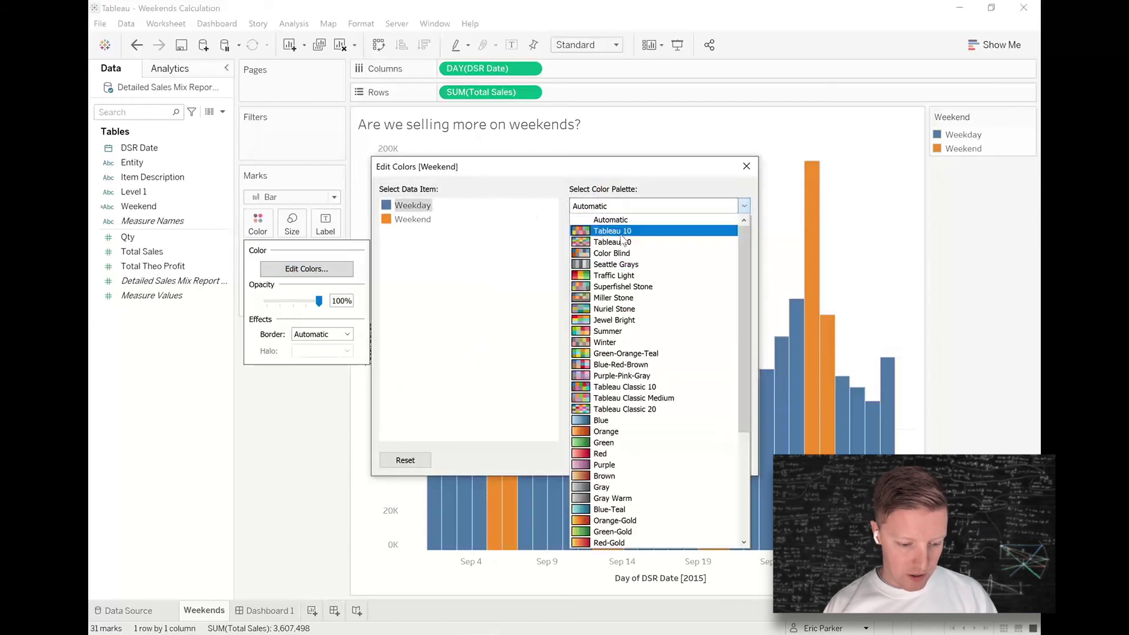
click(614, 243)
click(646, 318)
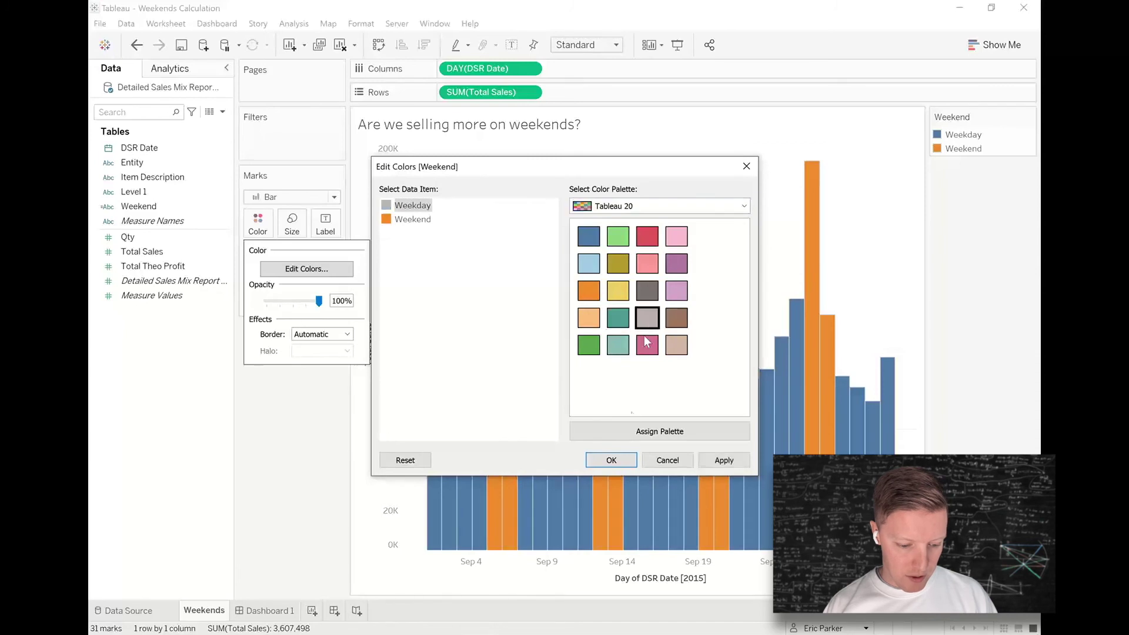
click(610, 461)
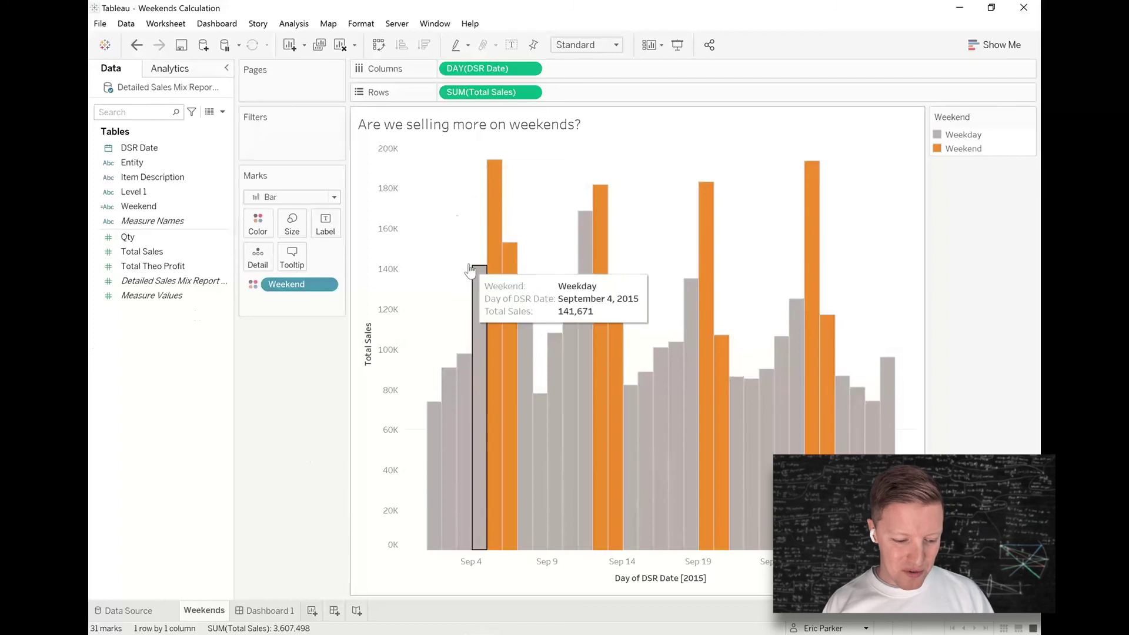
mouse_move(591, 244)
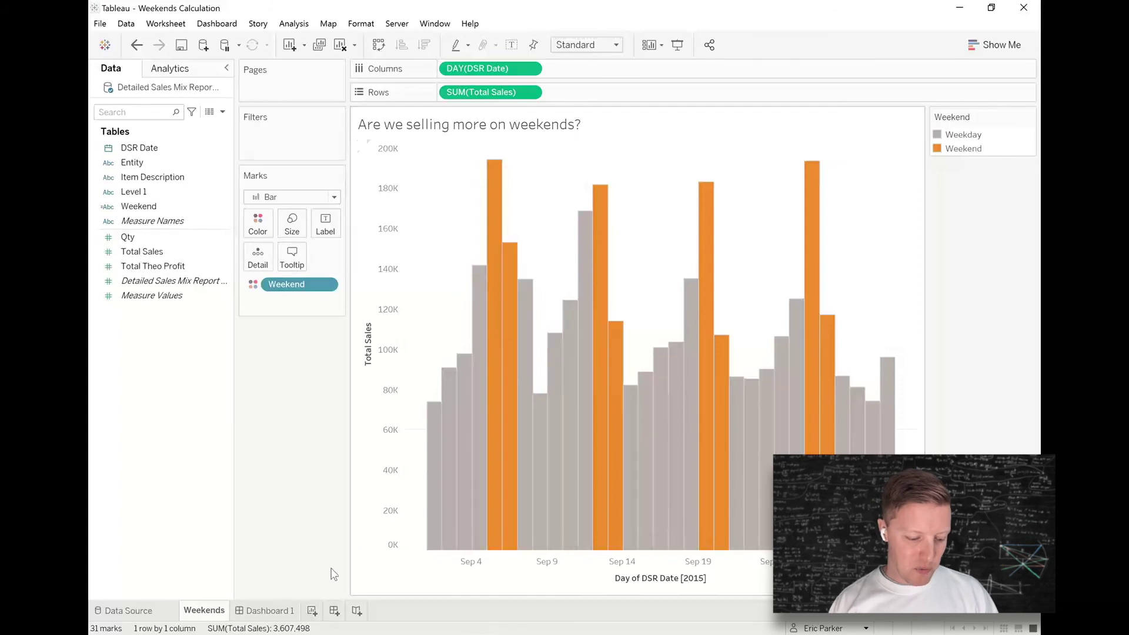
Switch to Dashboard 1, which shows the Weekend calculation formula.
click(284, 610)
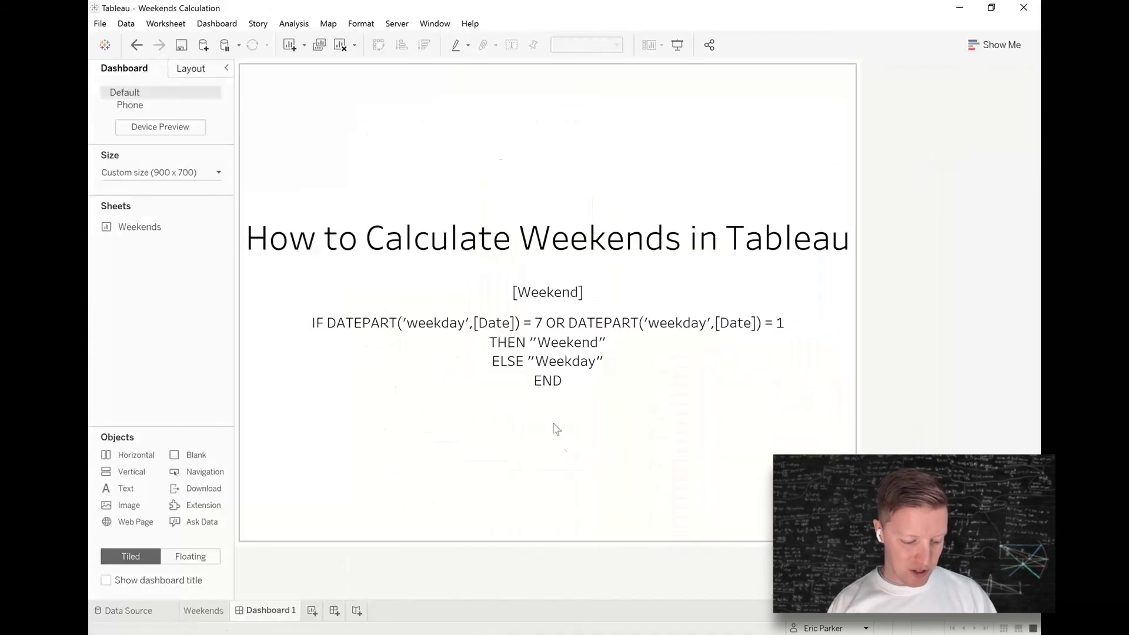